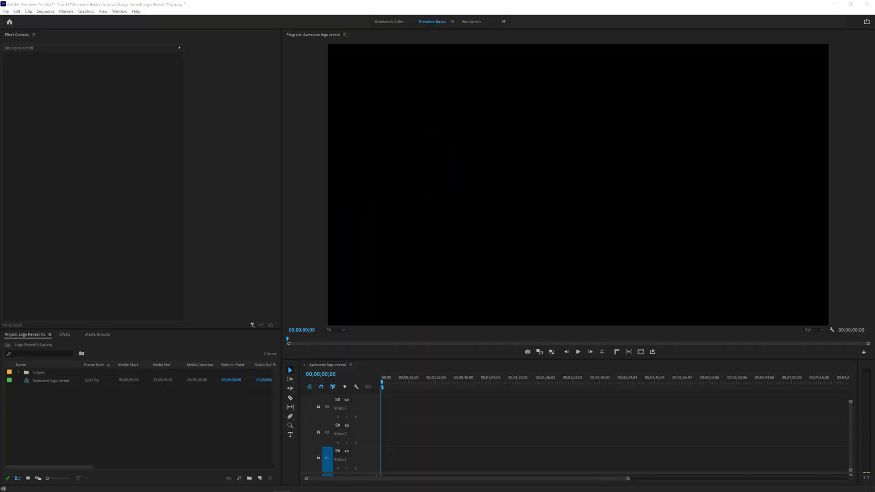
# Create a white (FFFFFF) colour matte named White Background and place it on Video 1.
pyautogui.rightClick(166, 404)
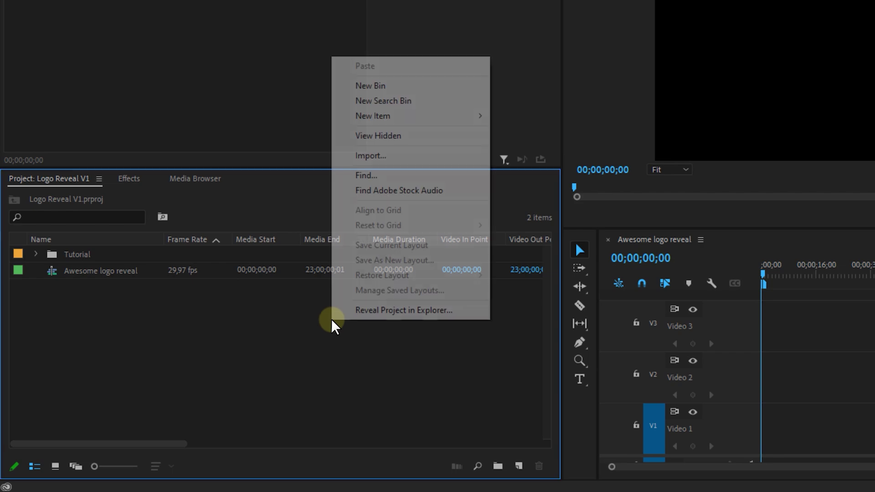
pyautogui.moveTo(407, 118)
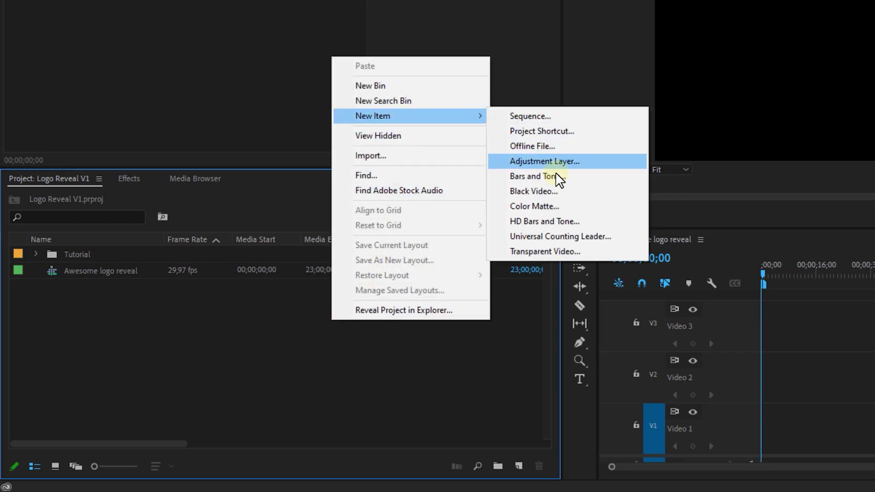
pyautogui.click(569, 209)
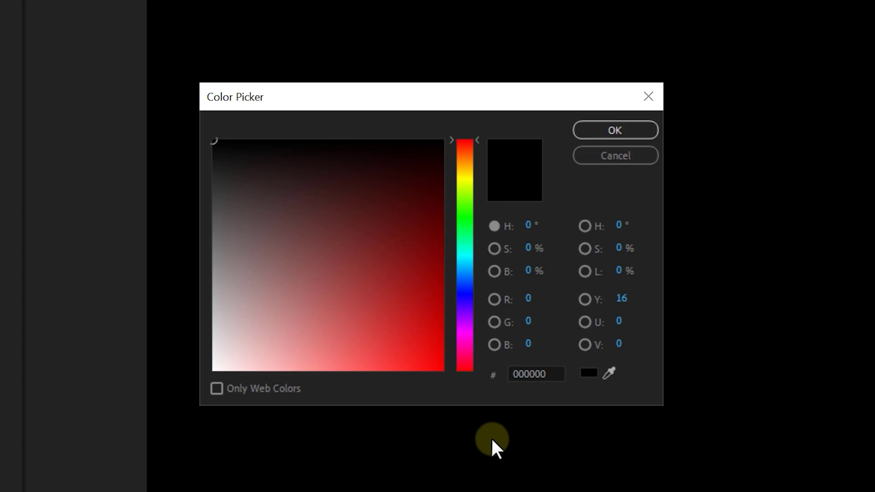
pyautogui.moveTo(218, 364); pyautogui.dragTo(204, 409)
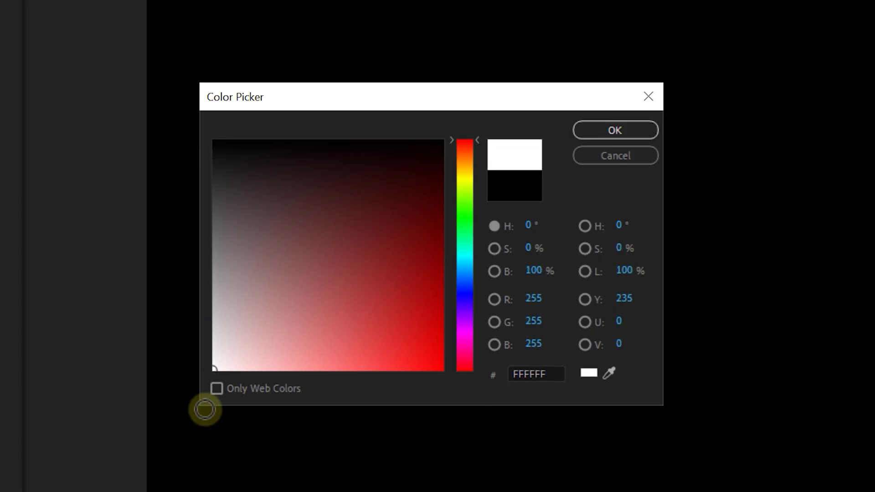
pyautogui.click(615, 132)
pyautogui.moveTo(39, 273); pyautogui.dragTo(168, 441)
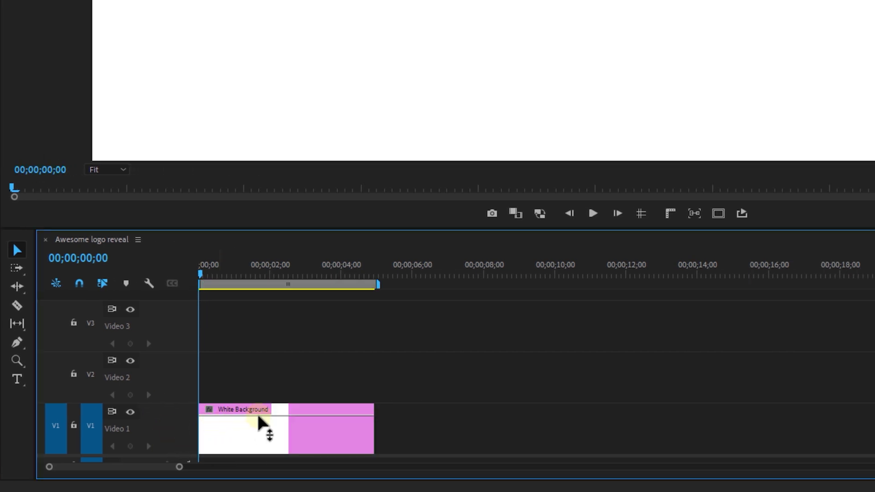
pyautogui.moveTo(258, 416); pyautogui.dragTo(453, 358)
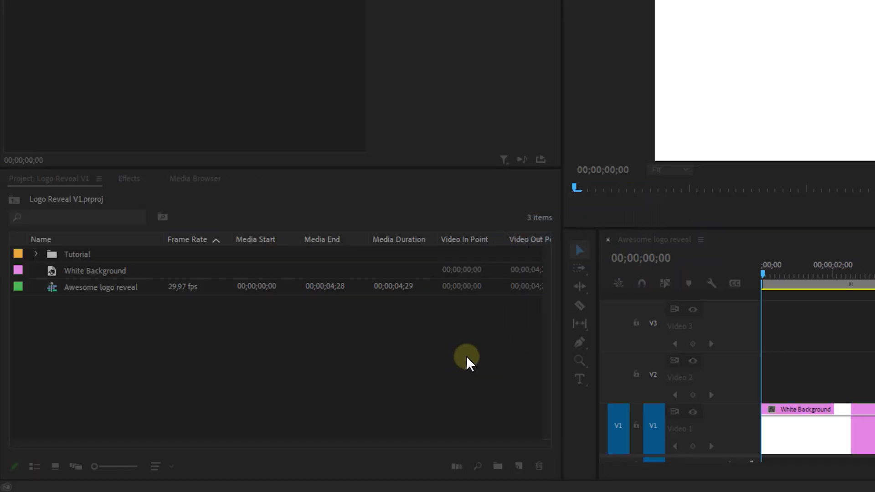
# Put Logo PB - white-01.png on Video 2, scale it to 79, and nest the clip.
pyautogui.moveTo(144, 263); pyautogui.dragTo(754, 383)
pyautogui.moveTo(235, 321); pyautogui.dragTo(234, 322)
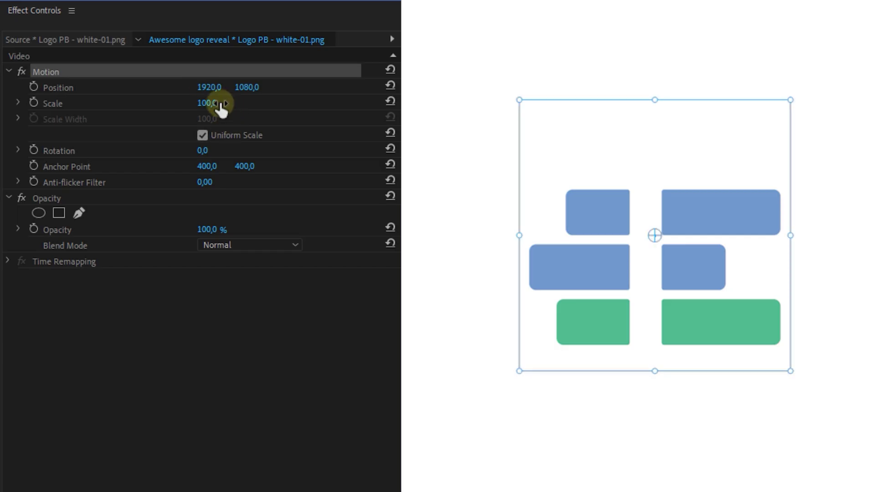
pyautogui.moveTo(220, 110); pyautogui.dragTo(90, 127)
pyautogui.click(326, 249)
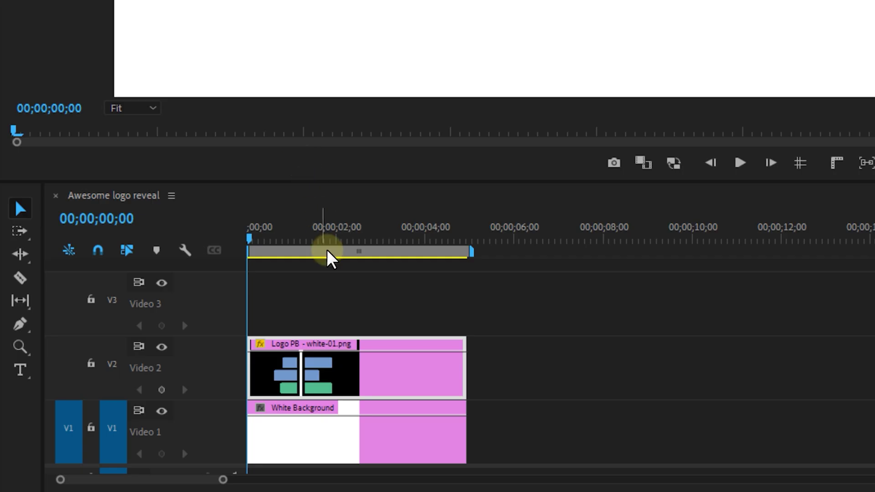
pyautogui.rightClick(371, 371)
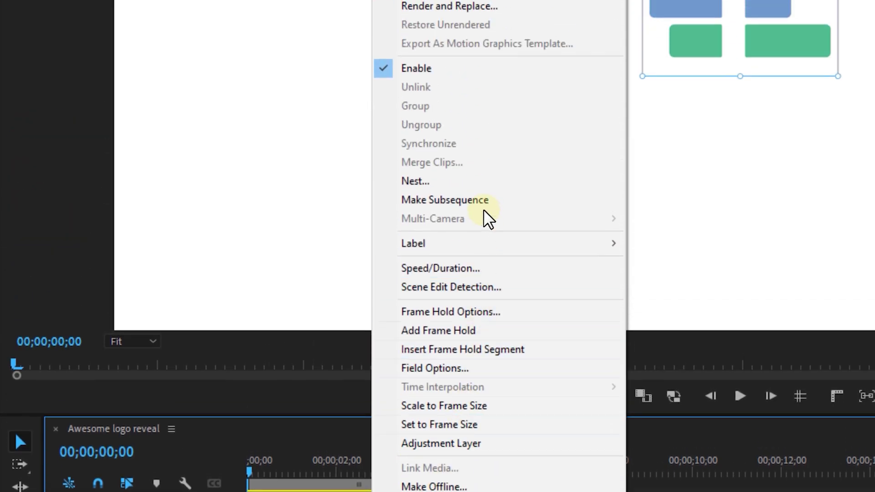
pyautogui.click(480, 183)
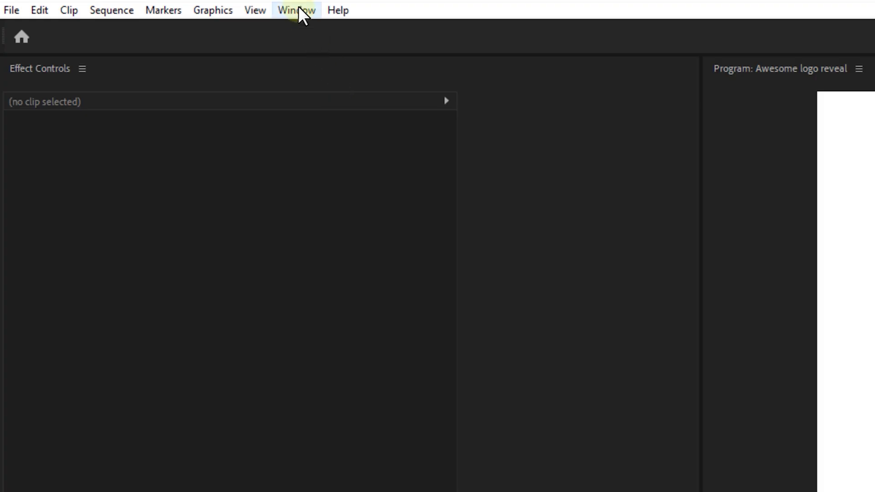
# Add a rectangle layer through Essential Graphics and widen it into a long bar across the logo.
pyautogui.click(298, 7)
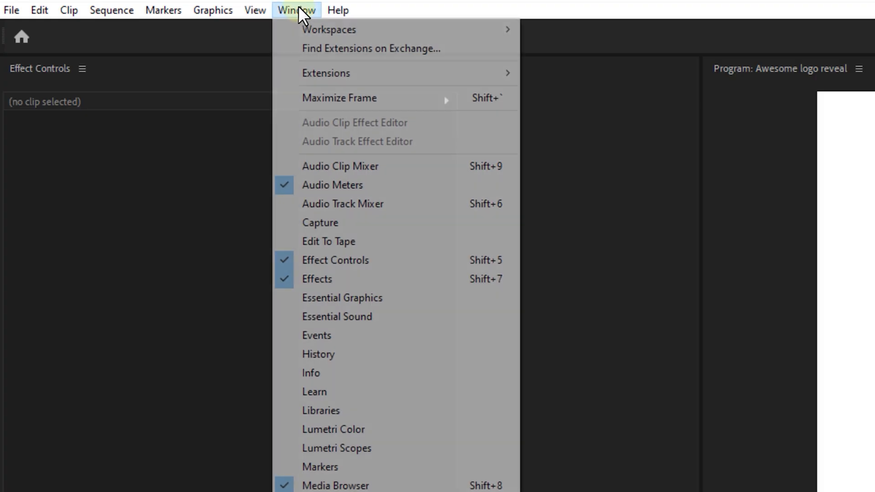
pyautogui.click(411, 298)
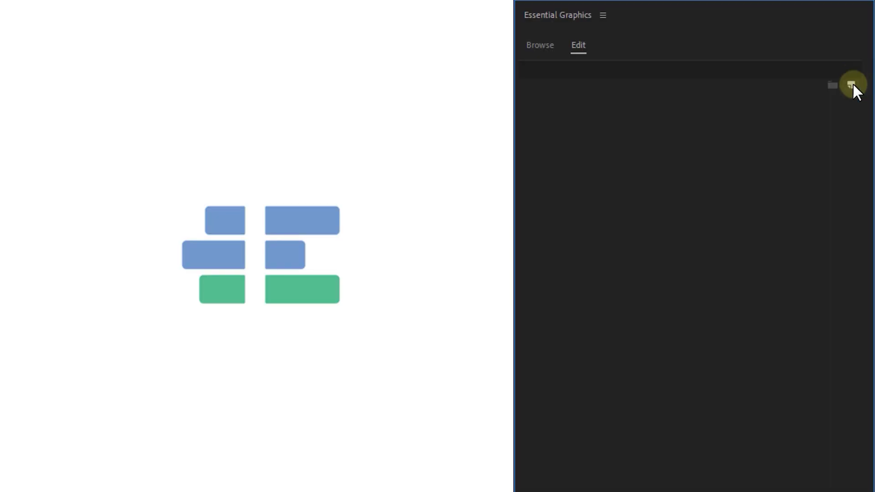
pyautogui.click(853, 87)
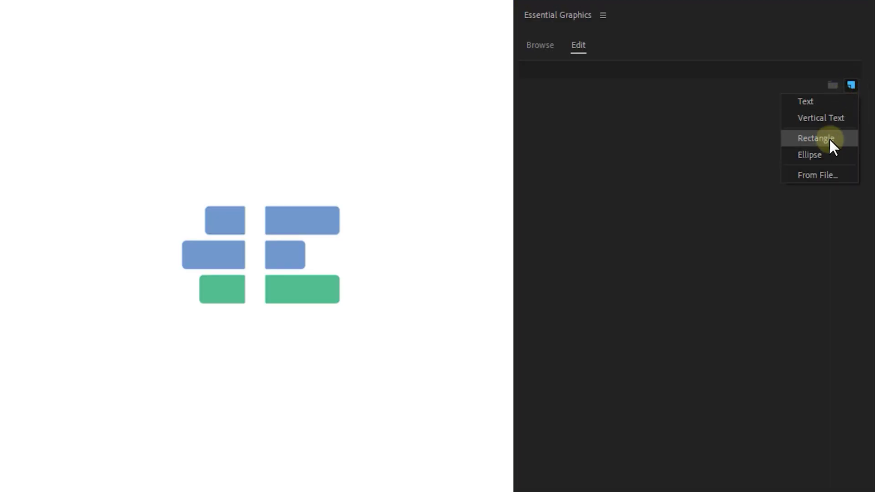
pyautogui.click(830, 138)
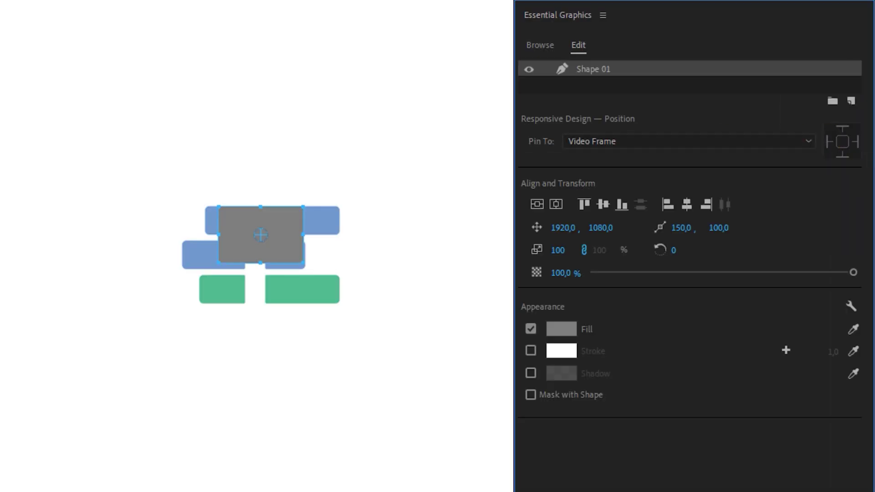
pyautogui.click(217, 233)
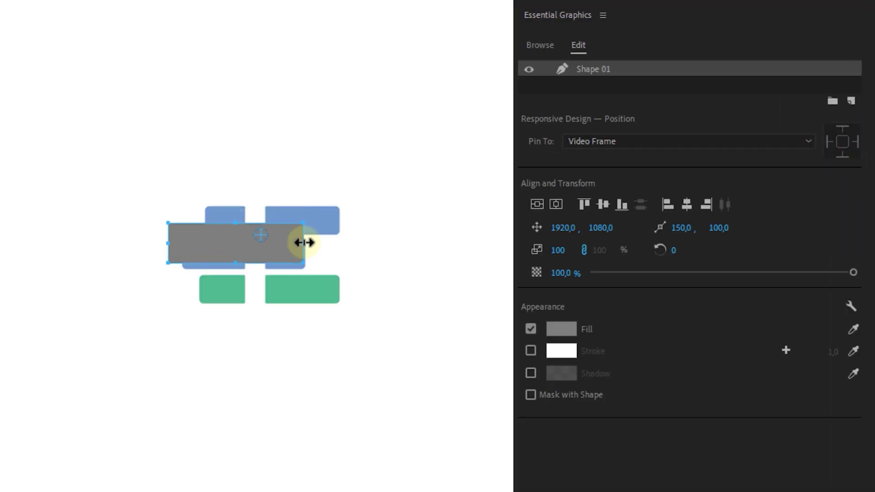
pyautogui.moveTo(304, 242); pyautogui.dragTo(363, 241)
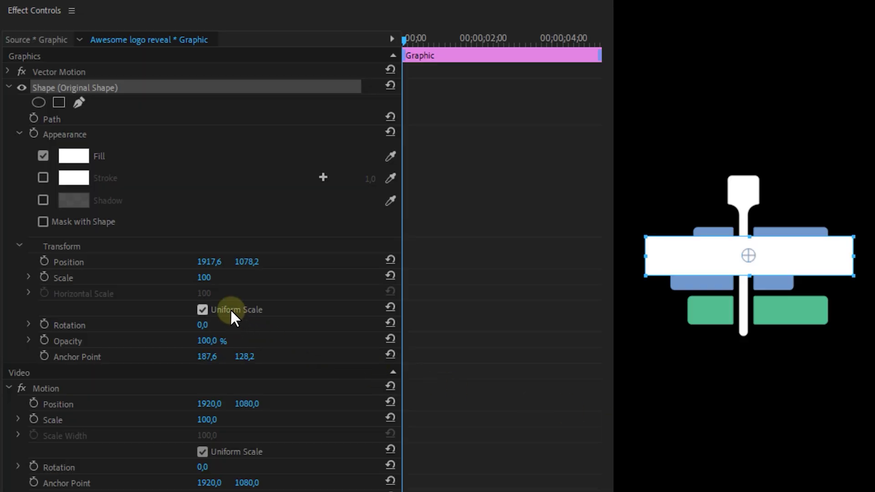
# Turn off Uniform Scale and keyframe Horizontal Scale from 100 at the start to 0 at the end.
pyautogui.click(231, 311)
pyautogui.click(44, 293)
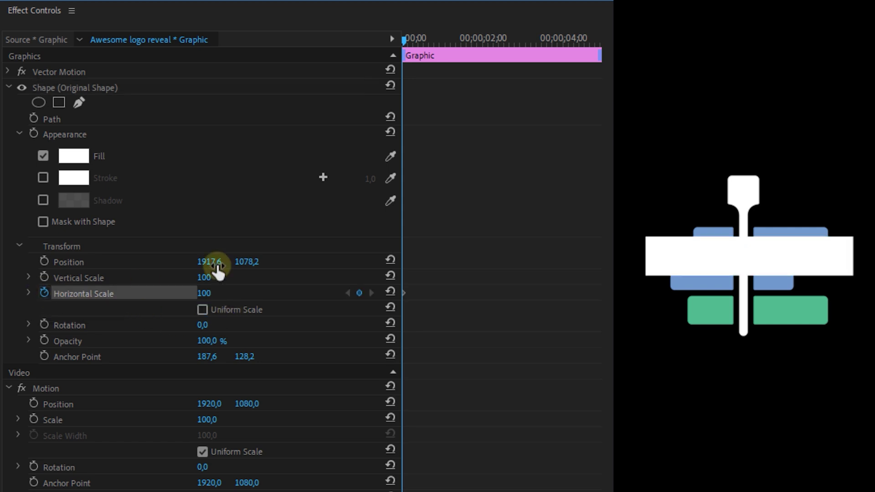
pyautogui.moveTo(420, 41); pyautogui.dragTo(550, 59)
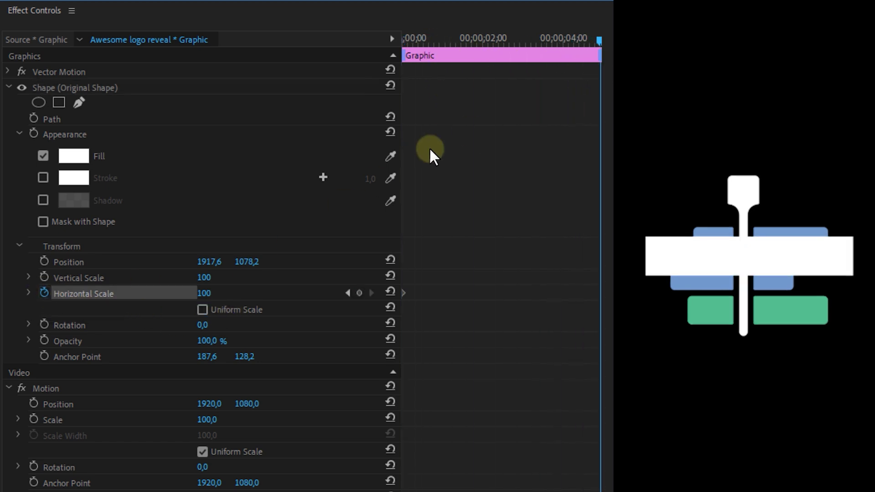
pyautogui.click(204, 293)
pyautogui.write('0')
pyautogui.press('Return')
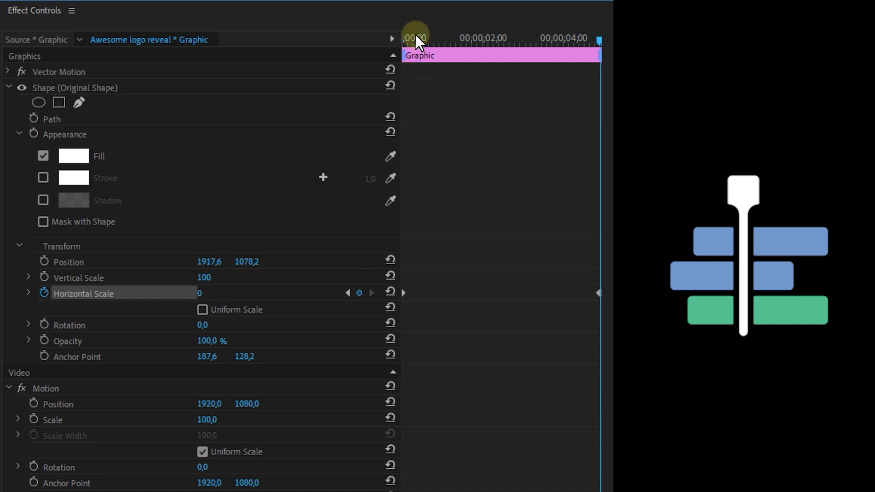
pyautogui.moveTo(416, 36); pyautogui.dragTo(386, 59)
pyautogui.scroll(-3, 414, 283)
# Give the bar's scale keyframes Ease Out and Ease In and smooth the velocity curve.
pyautogui.rightClick(405, 220)
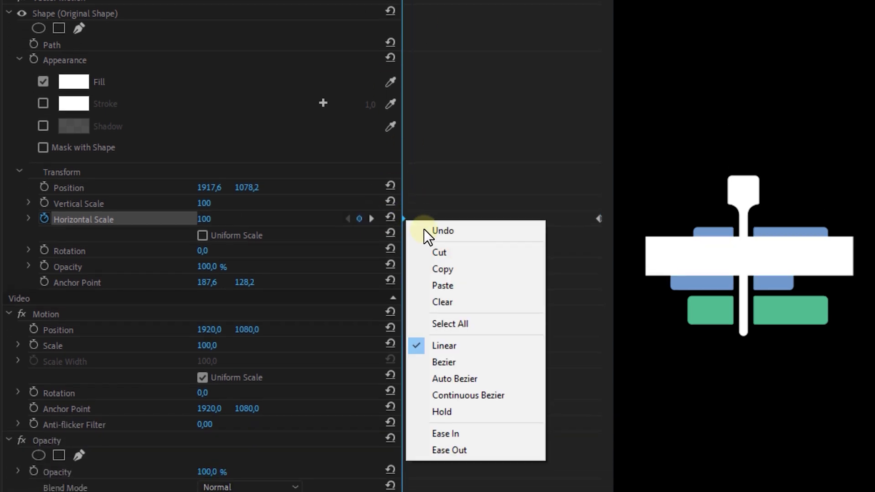
pyautogui.click(470, 449)
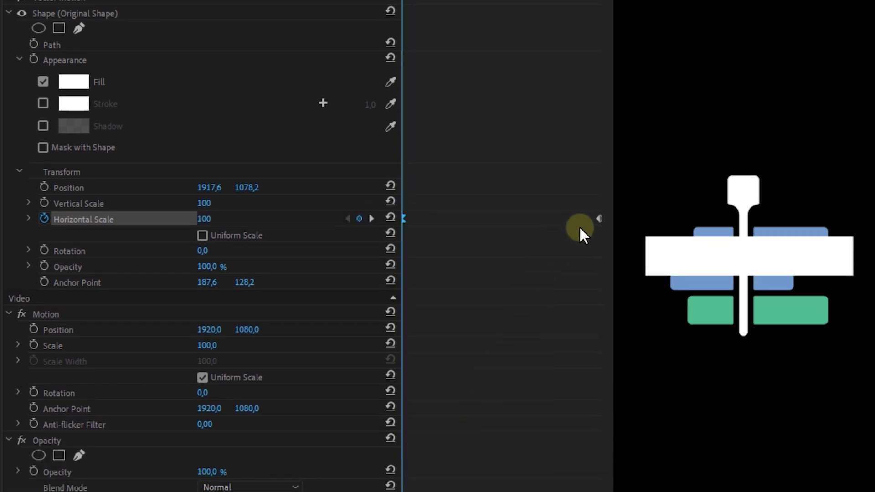
pyautogui.rightClick(598, 218)
pyautogui.click(643, 432)
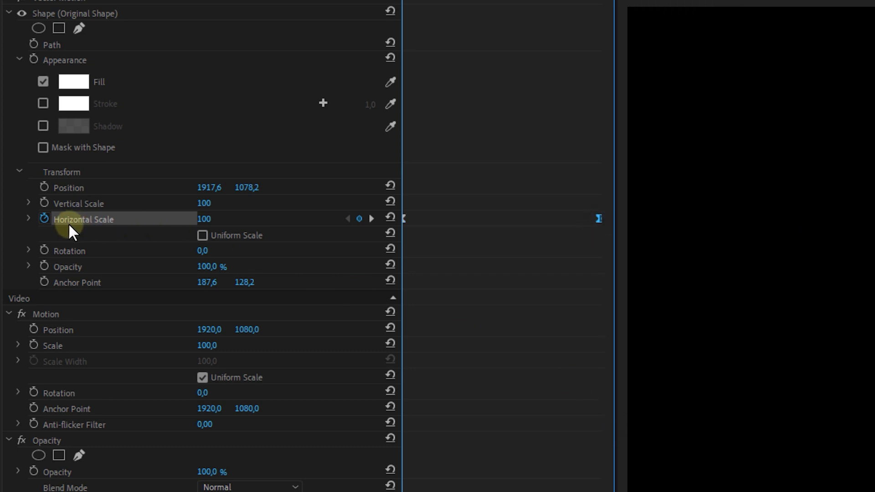
pyautogui.click(29, 219)
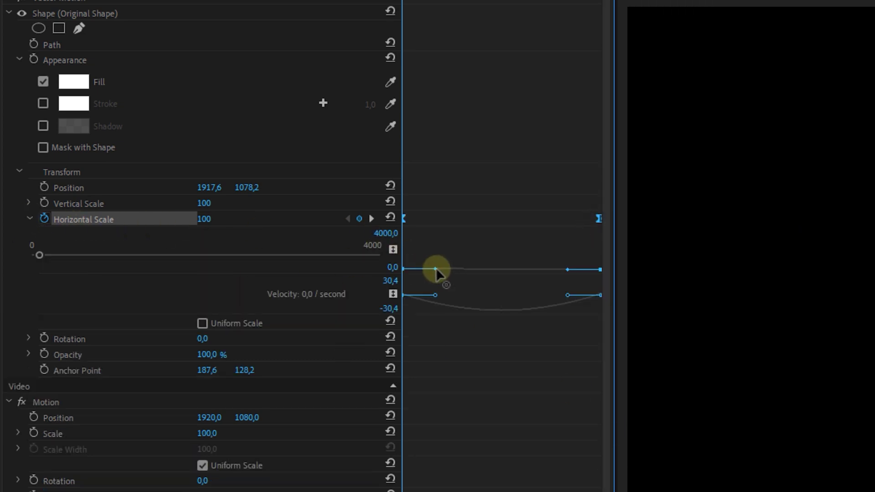
pyautogui.moveTo(437, 269); pyautogui.dragTo(515, 269)
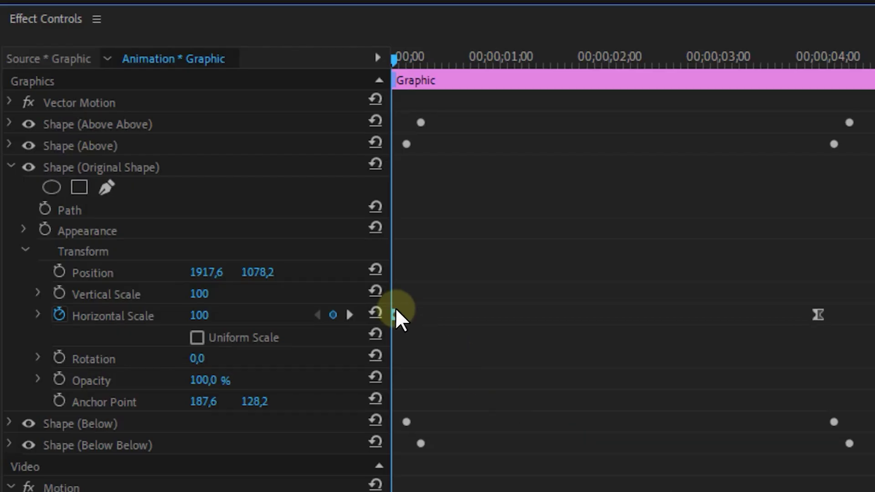
# Set the middle bar's Horizontal Scale to 0 at the first keyframe and 100 at the next.
pyautogui.click(228, 313)
pyautogui.write('0')
pyautogui.press('Return')
pyautogui.moveTo(396, 58); pyautogui.dragTo(818, 63)
pyautogui.click(350, 315)
pyautogui.click(195, 315)
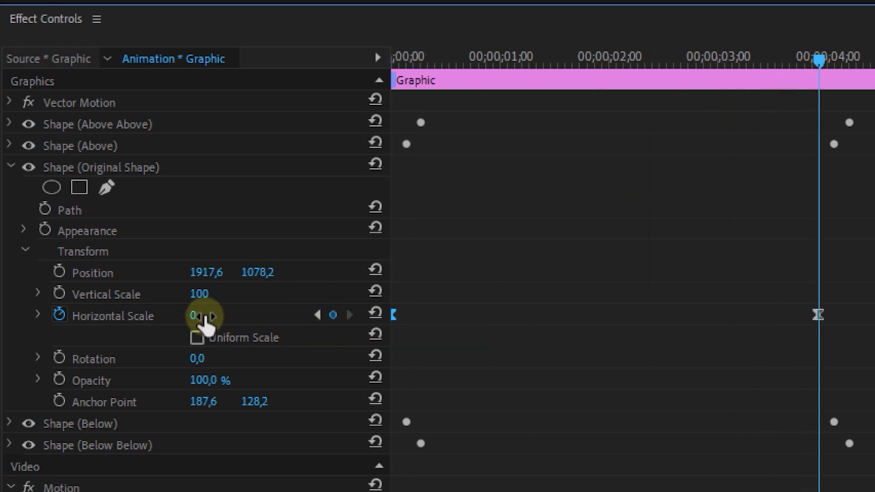
pyautogui.write('100')
pyautogui.press('Return')
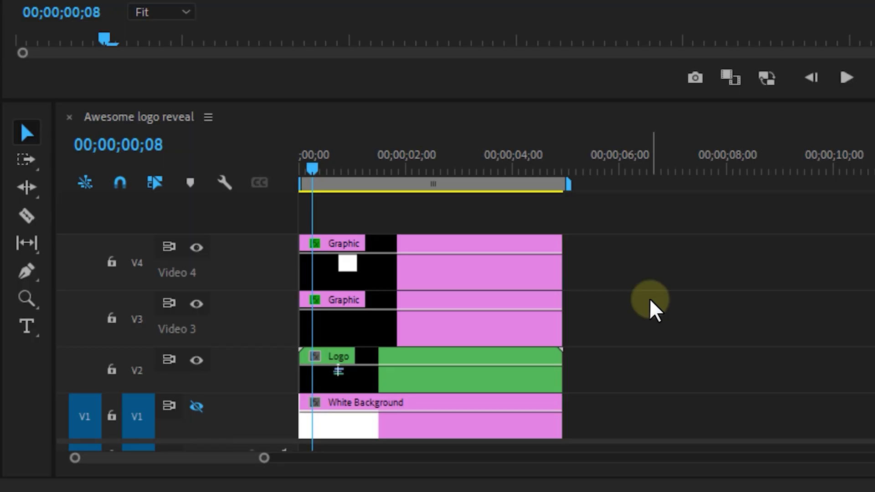
# Apply Track Matte Key to the Logo clip and set its Matte to Video 4.
pyautogui.click(651, 309)
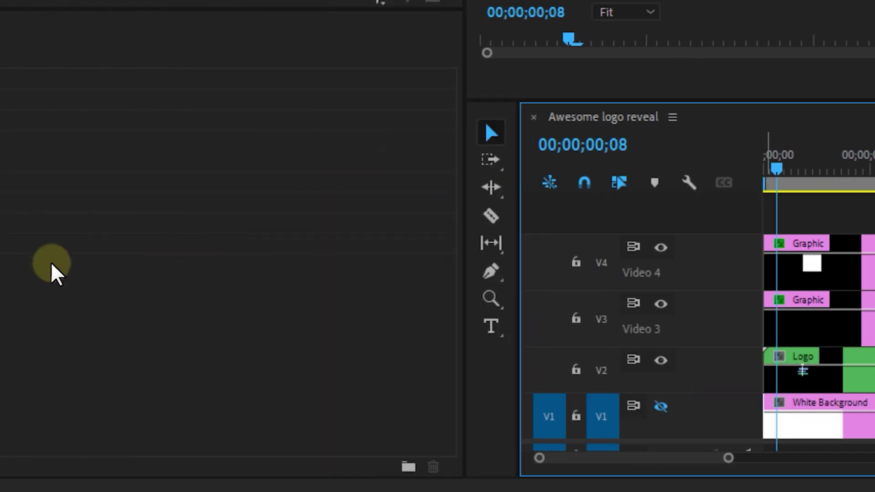
pyautogui.moveTo(135, 204); pyautogui.dragTo(874, 374)
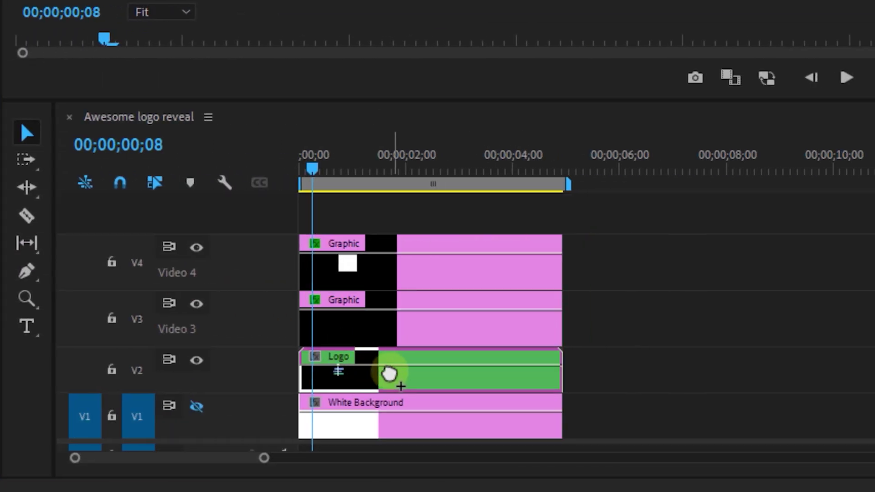
pyautogui.moveTo(389, 374); pyautogui.dragTo(389, 372)
pyautogui.click(193, 392)
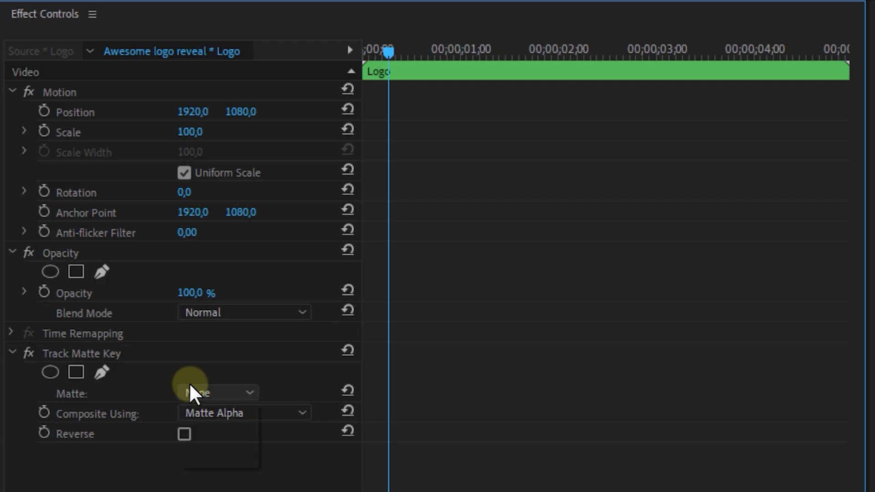
pyautogui.click(234, 439)
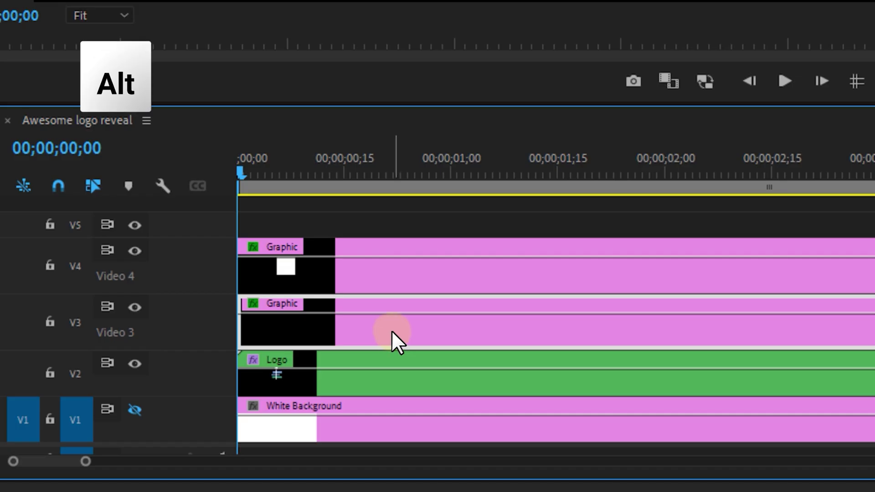
# Nudge the V3 graphic later, then give the Logo clip Basic 3D with Swivel keyframed from 90°.
pyautogui.hotkey('alt', 'Right')
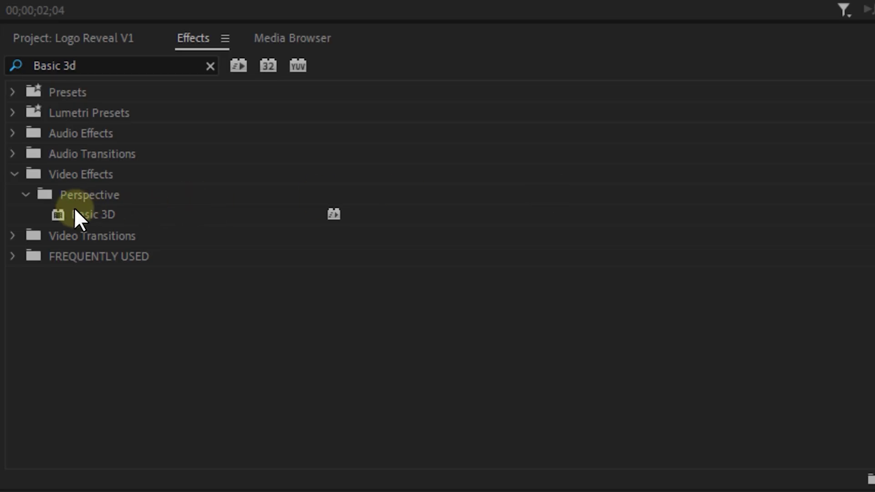
pyautogui.moveTo(74, 207); pyautogui.dragTo(410, 381)
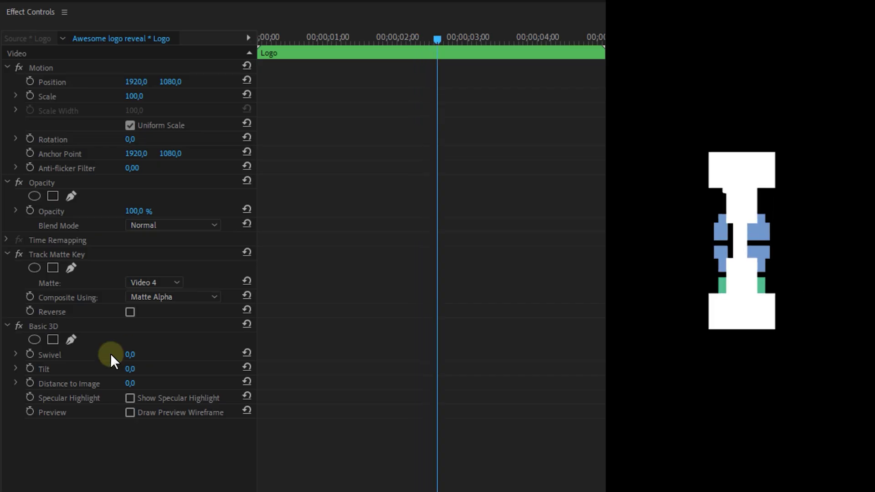
pyautogui.write('90')
pyautogui.press('Return')
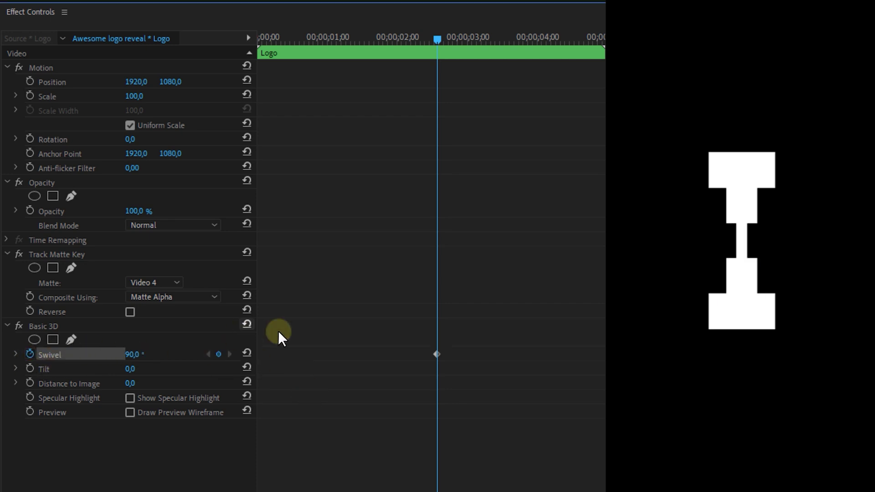
pyautogui.press('space')
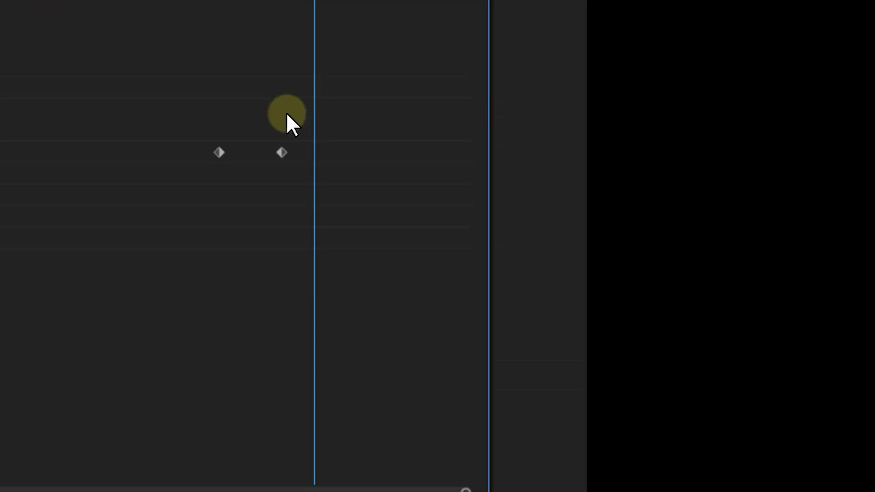
pyautogui.rightClick(278, 154)
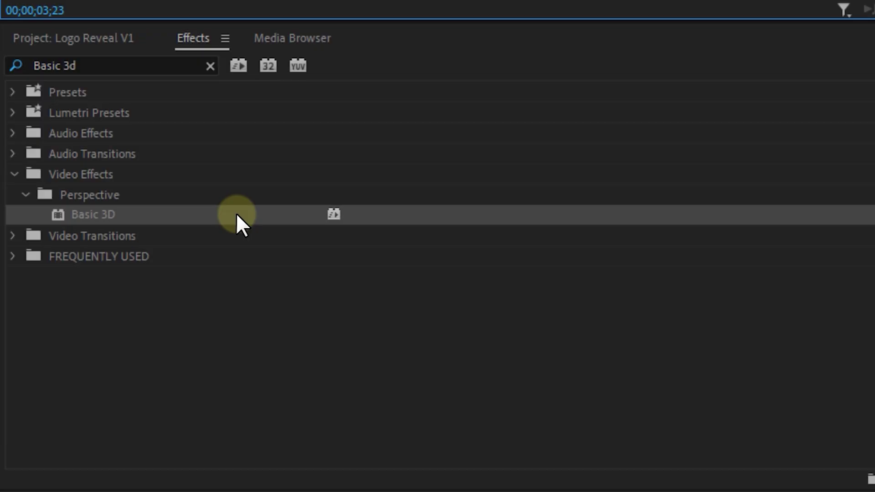
# Add Basic 3D to the V3 Graphic clip, keyframe Swivel to 40° at its end, easing both keyframes.
pyautogui.moveTo(237, 213); pyautogui.dragTo(874, 345)
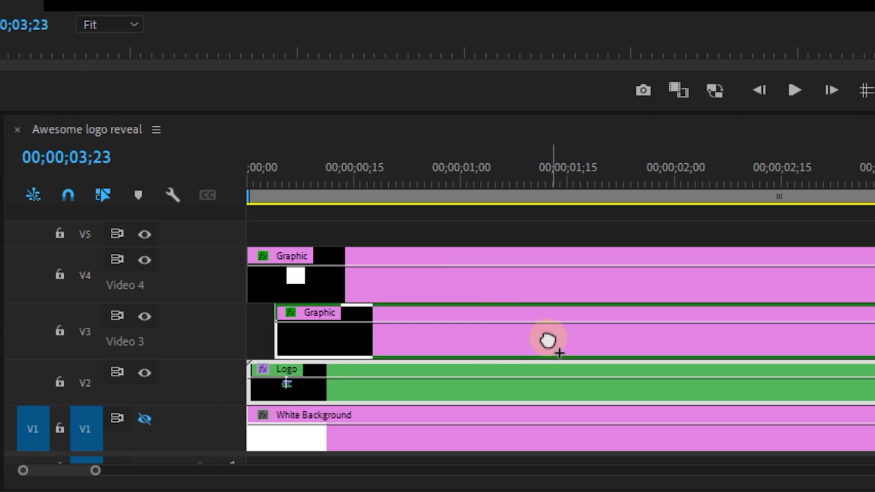
pyautogui.moveTo(549, 341); pyautogui.dragTo(549, 341)
pyautogui.moveTo(549, 341); pyautogui.dragTo(549, 342)
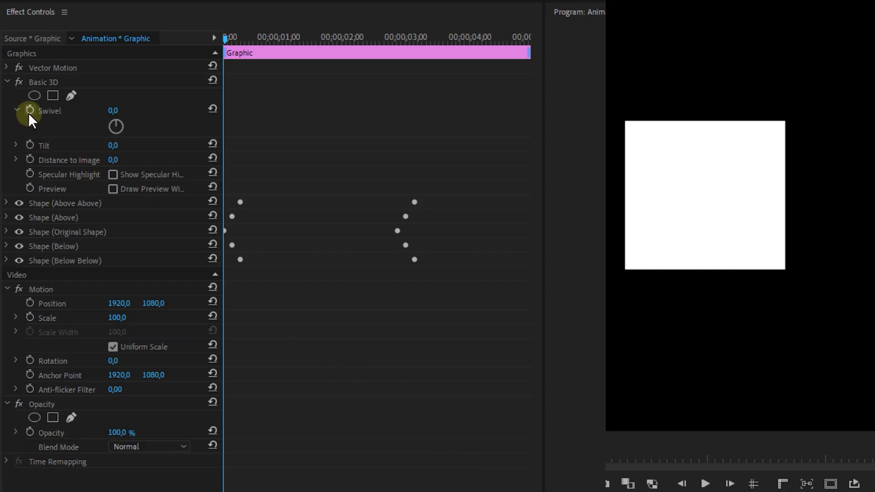
pyautogui.click(29, 111)
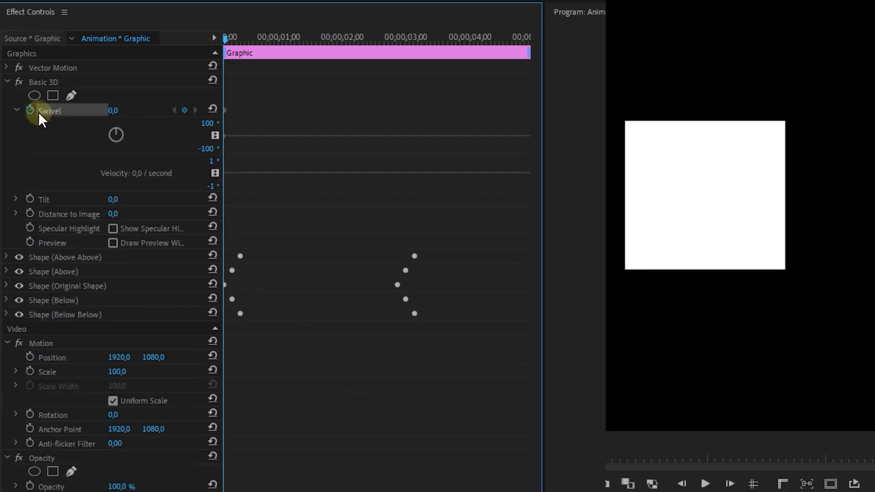
pyautogui.moveTo(243, 36); pyautogui.dragTo(513, 57)
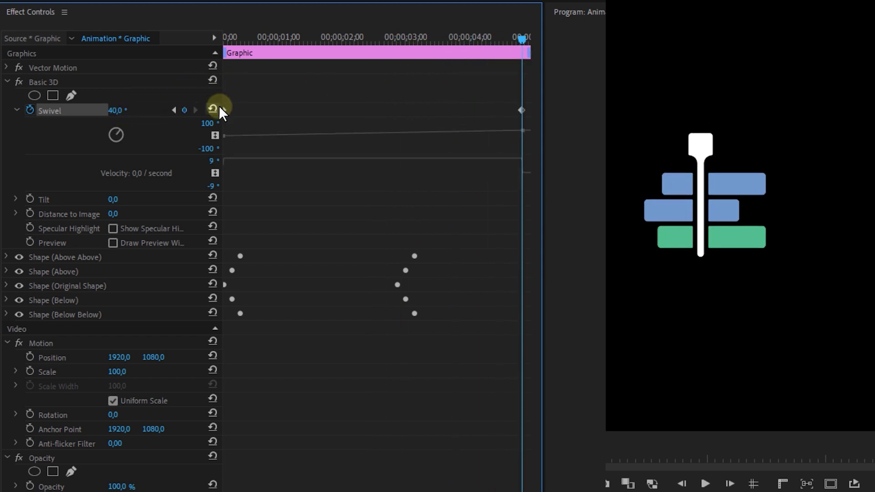
pyautogui.rightClick(283, 112)
pyautogui.click(308, 317)
pyautogui.rightClick(521, 111)
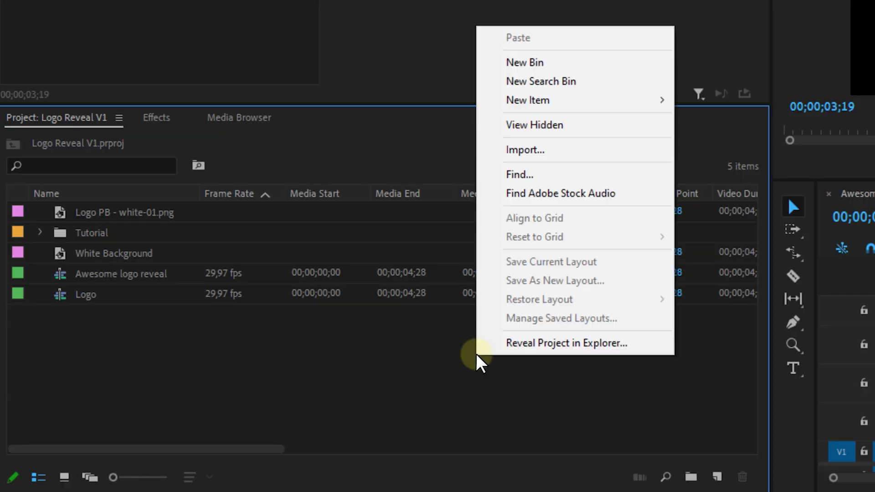
# Place a new Adjustment Layer on Video 5 above the logo clips and apply VR Digital Glitch.
pyautogui.moveTo(599, 102)
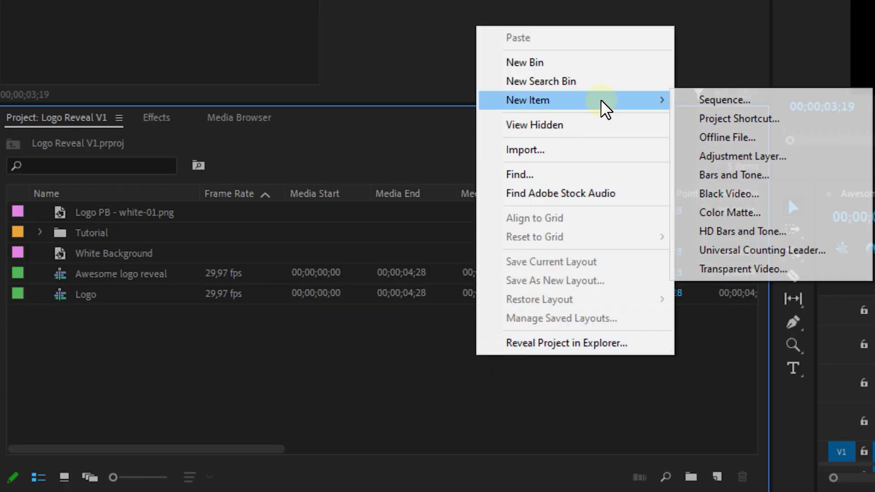
pyautogui.click(780, 156)
pyautogui.moveTo(176, 211); pyautogui.dragTo(494, 314)
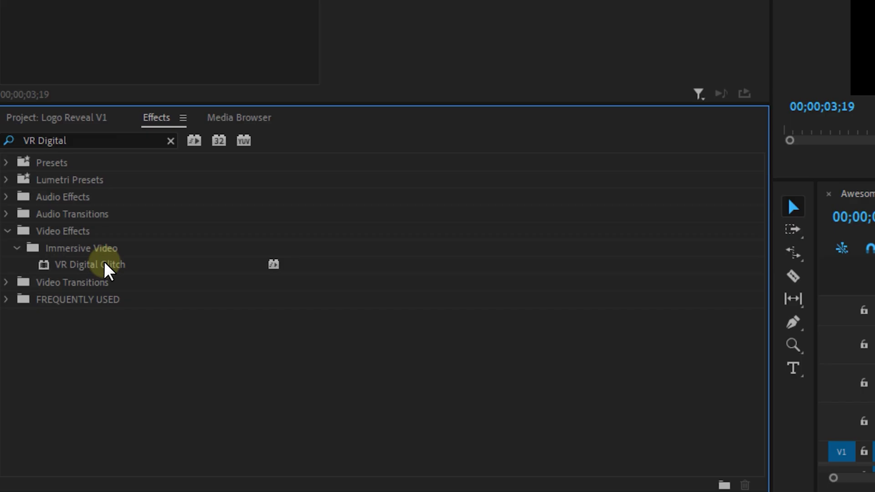
pyautogui.moveTo(108, 268); pyautogui.dragTo(314, 314)
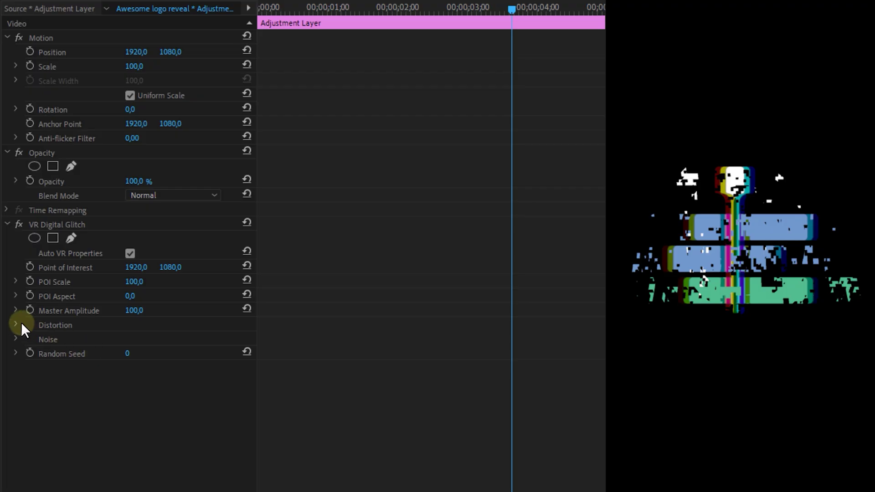
# Zero the glitch's Geometry Distortion X and set Color Distortion to 0 at the start.
pyautogui.click(19, 324)
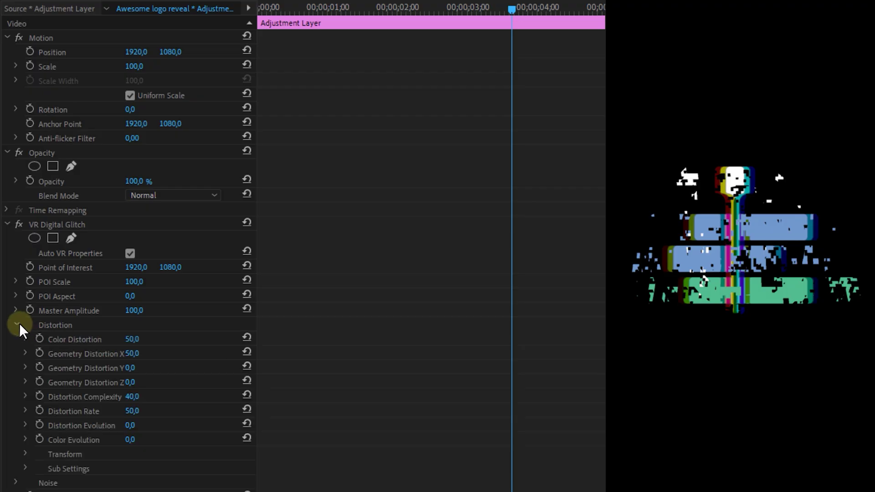
pyautogui.moveTo(137, 360); pyautogui.dragTo(29, 355)
pyautogui.press('Home')
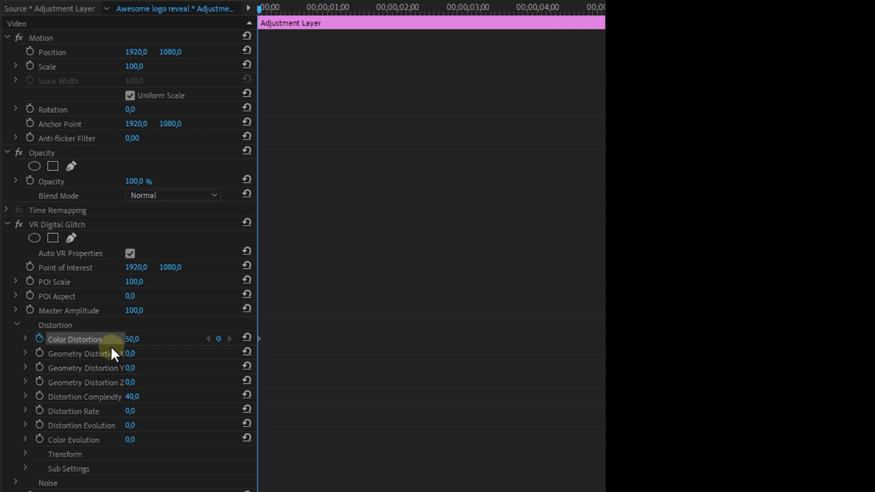
pyautogui.moveTo(132, 339); pyautogui.dragTo(182, 336)
# Keyframe Color Distortion up at one second and back to 0 at two seconds.
pyautogui.click(328, 27)
pyautogui.click(414, 9)
pyautogui.click(132, 339)
pyautogui.write('0')
pyautogui.press('Return')
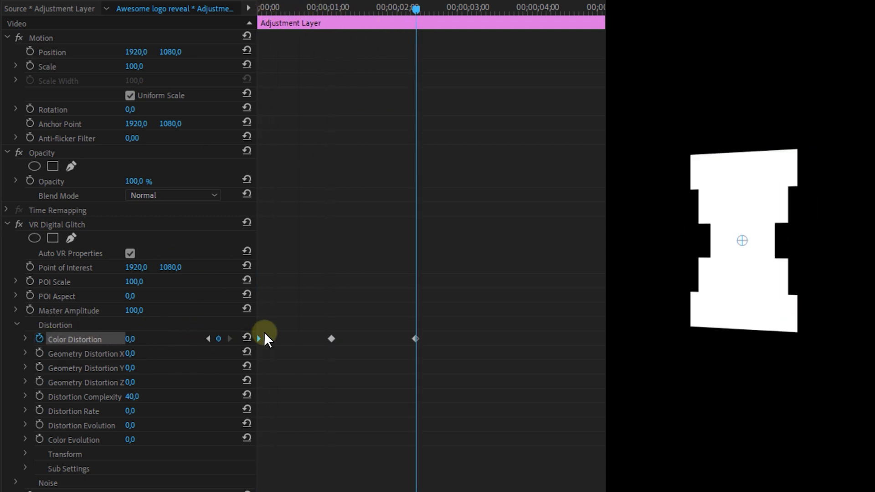
# Shift the Color Distortion keyframes later and preview the colour glitch from the start.
pyautogui.moveTo(415, 340); pyautogui.dragTo(385, 339)
pyautogui.press('Home')
pyautogui.click(40, 439)
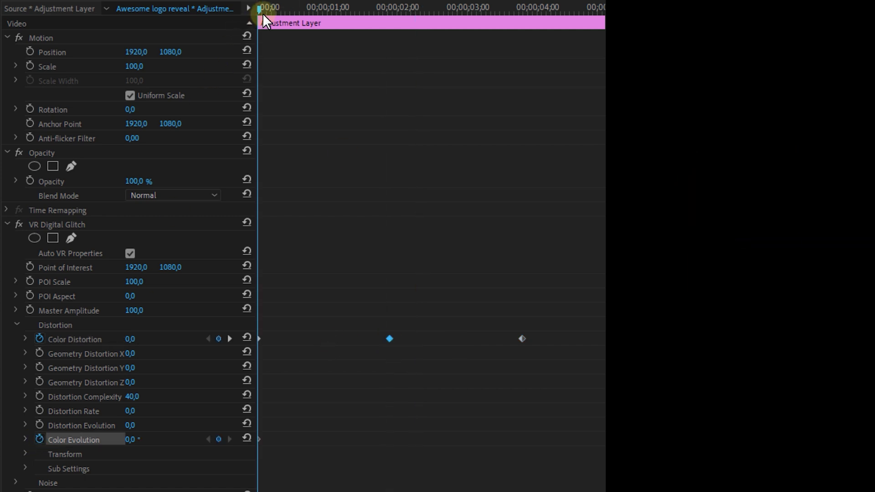
pyautogui.moveTo(263, 12); pyautogui.dragTo(516, 49)
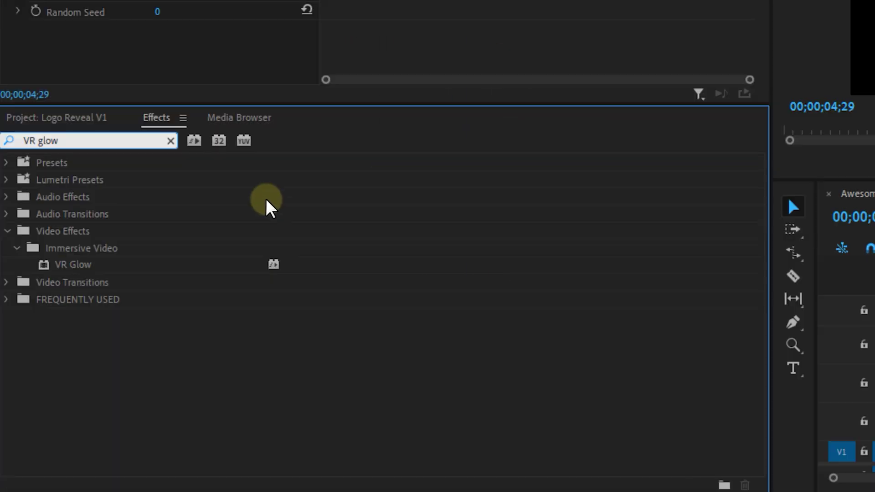
# Add VR Glow to the V5 adjustment layer with Glow Radius keyframed to 150 around 2;10.
pyautogui.moveTo(76, 266); pyautogui.dragTo(855, 255)
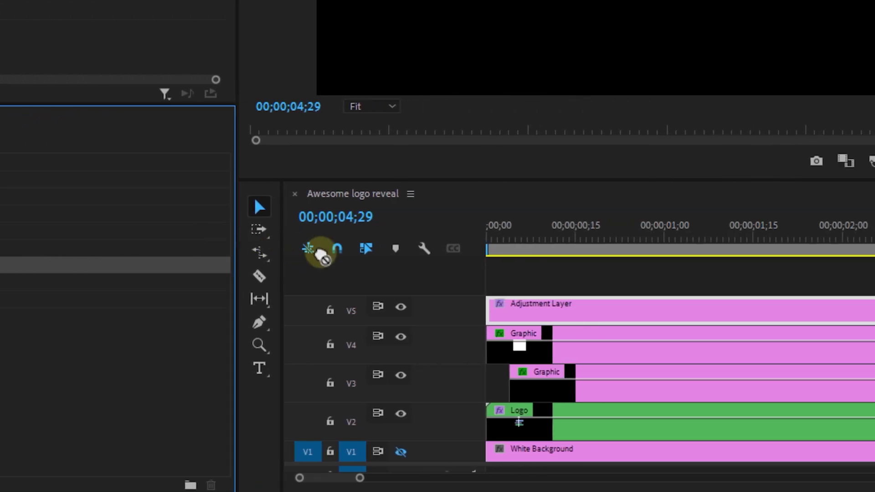
pyautogui.moveTo(321, 256); pyautogui.dragTo(554, 312)
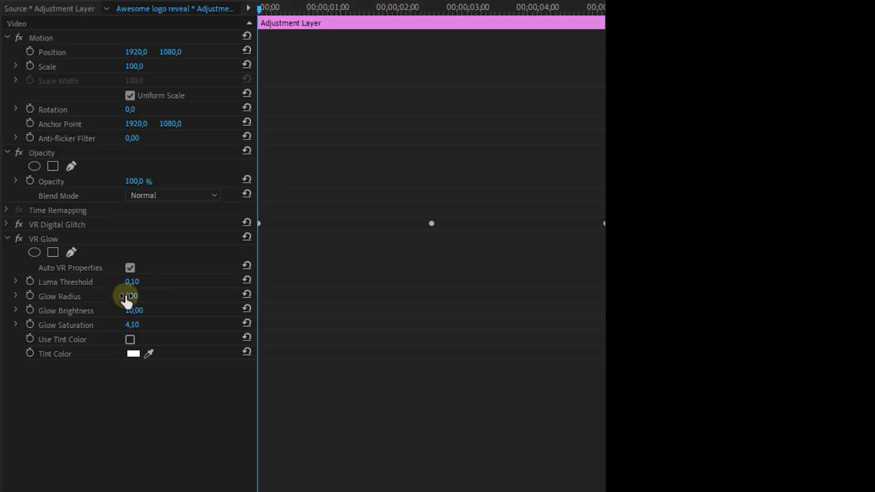
pyautogui.moveTo(342, 11); pyautogui.dragTo(430, 9)
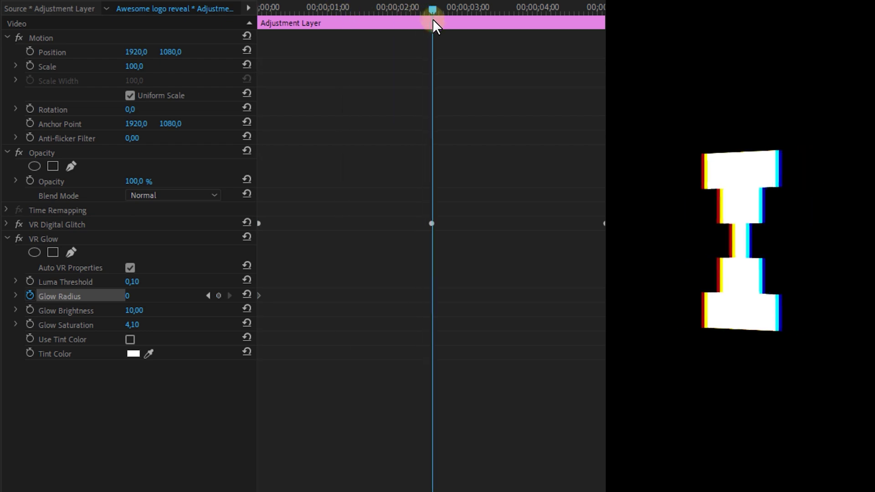
pyautogui.write('150')
pyautogui.press('Return')
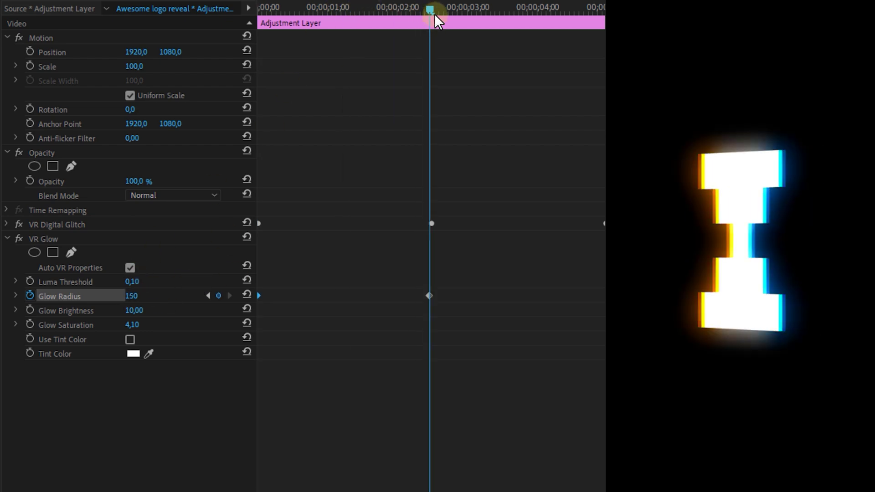
pyautogui.moveTo(431, 9); pyautogui.dragTo(603, 12)
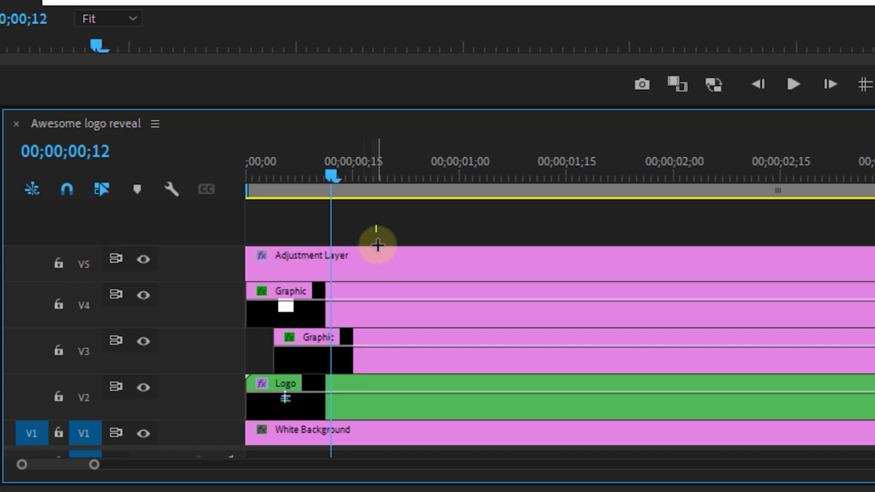
pyautogui.moveTo(376, 224); pyautogui.dragTo(429, 392)
# Cut White Background at the playhead, apply Invert to the cut section, and add a short adjustment layer.
pyautogui.rightClick(429, 392)
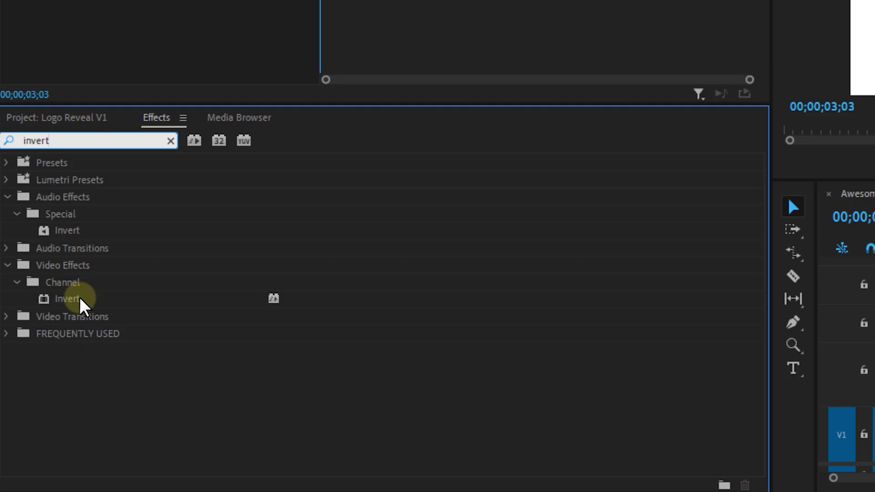
pyautogui.click(77, 304)
pyautogui.moveTo(80, 306); pyautogui.dragTo(874, 460)
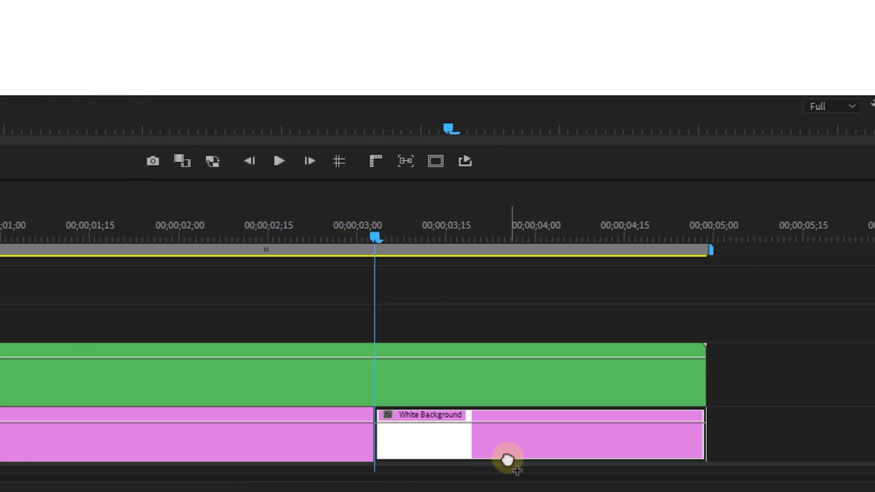
pyautogui.moveTo(507, 460); pyautogui.dragTo(506, 461)
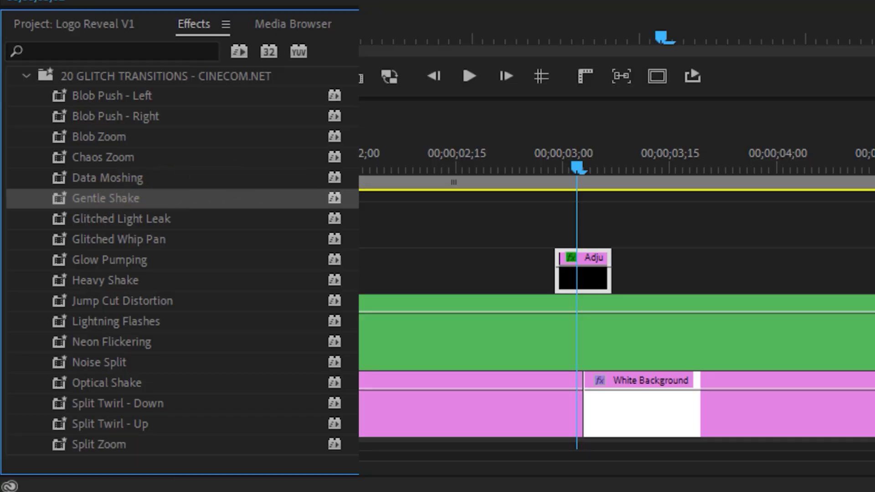
# Drop a 20 Glitch Transitions preset onto the short adjustment layer and preview it.
pyautogui.moveTo(529, 190); pyautogui.dragTo(597, 279)
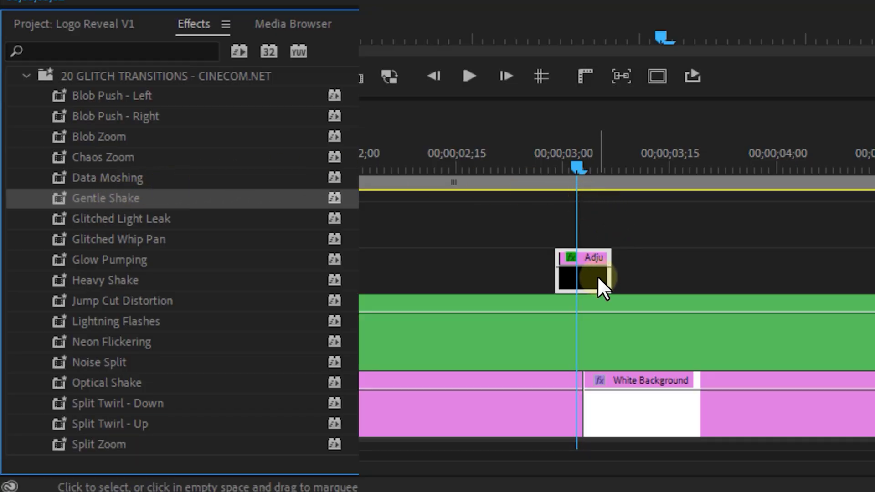
pyautogui.click(378, 160)
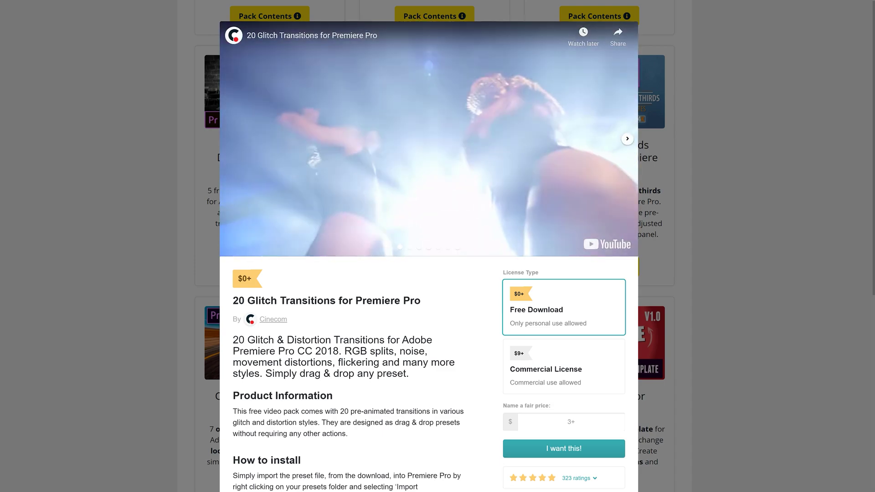